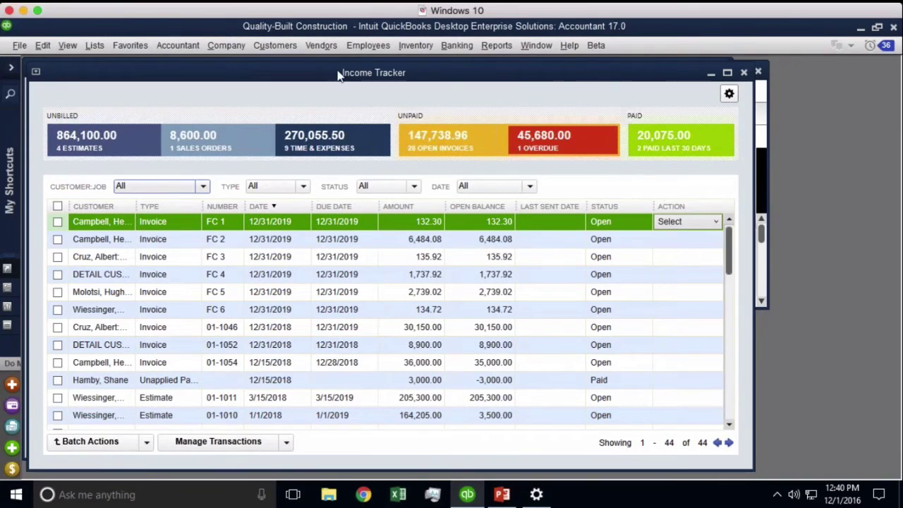
Maximize the Income Tracker and filter it to the 28 open transactions totaling 147,738.96.
{"action": "double_click", "coordinate": [338, 73]}
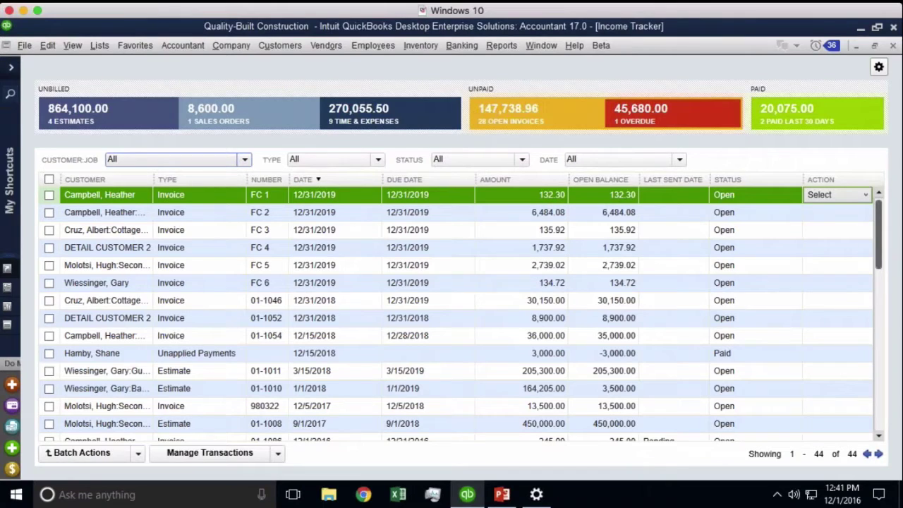
{"action": "left_click", "coordinate": [528, 120]}
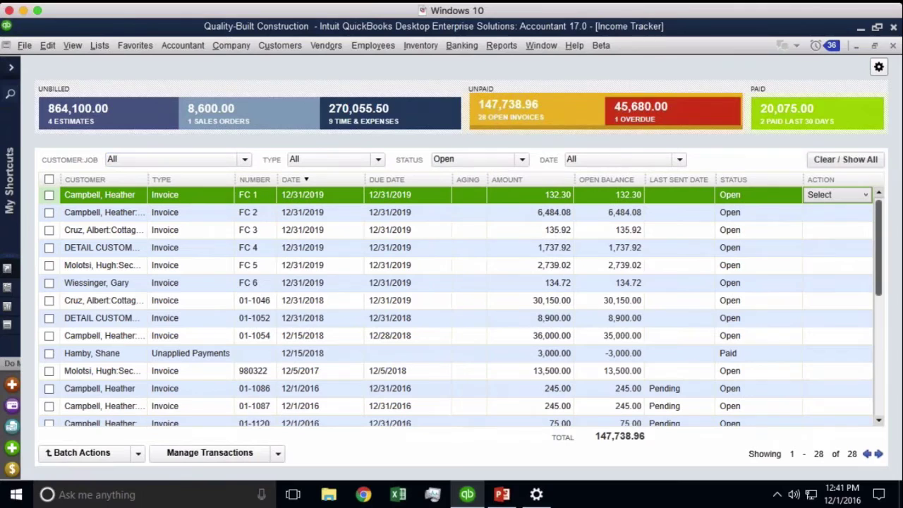
{"action": "left_click", "coordinate": [695, 111]}
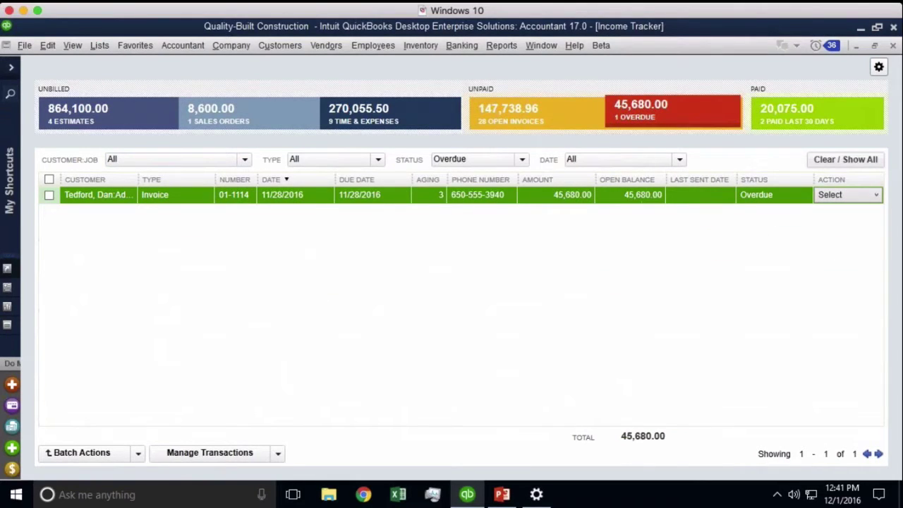
{"action": "left_click", "coordinate": [528, 108]}
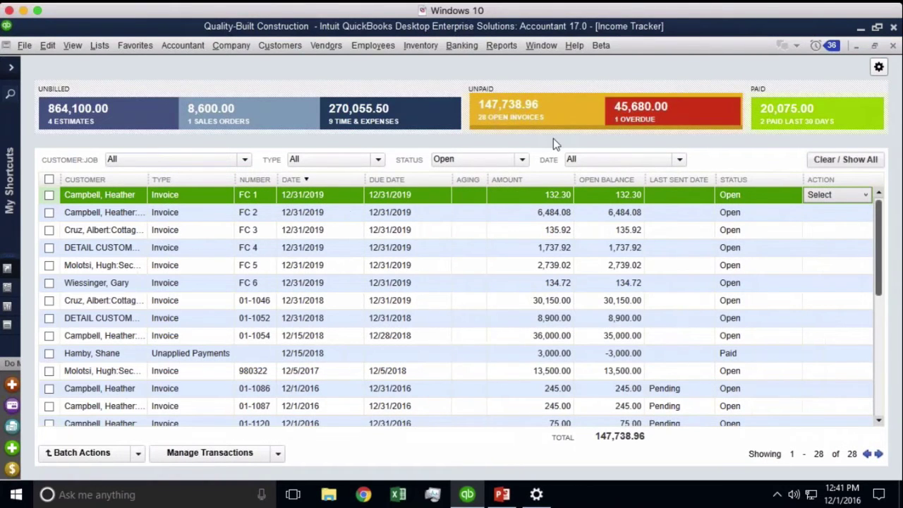
Tick all 28 open transactions and bring up the batch Print Invoices settings.
{"action": "left_click", "coordinate": [48, 181]}
{"action": "left_click", "coordinate": [49, 181]}
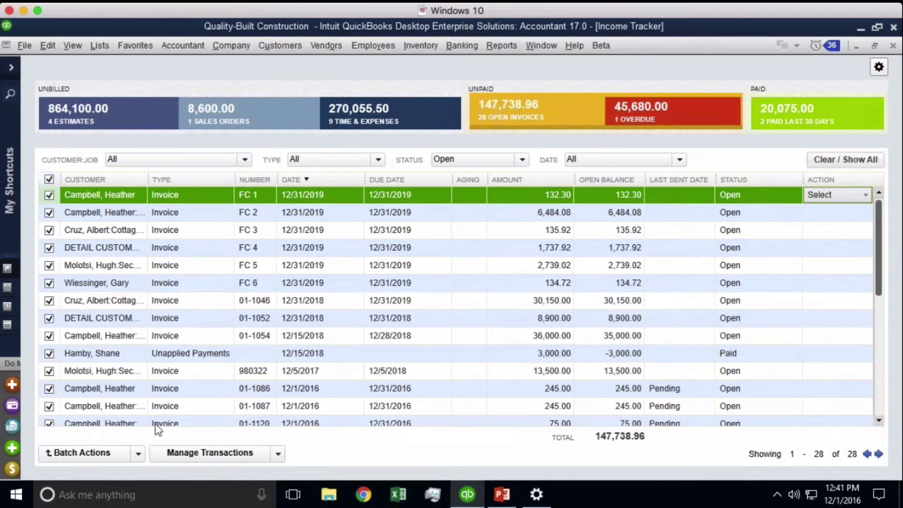
{"action": "left_click", "coordinate": [86, 453]}
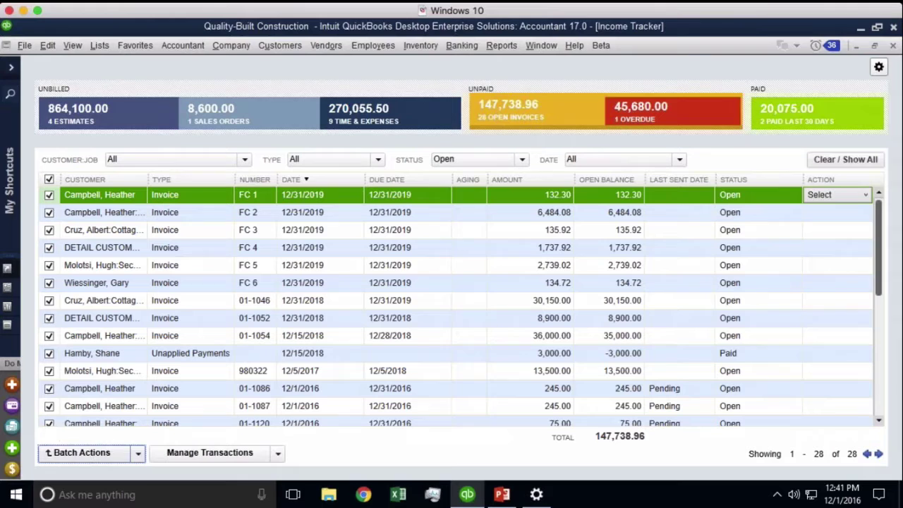
{"action": "left_click", "coordinate": [86, 454]}
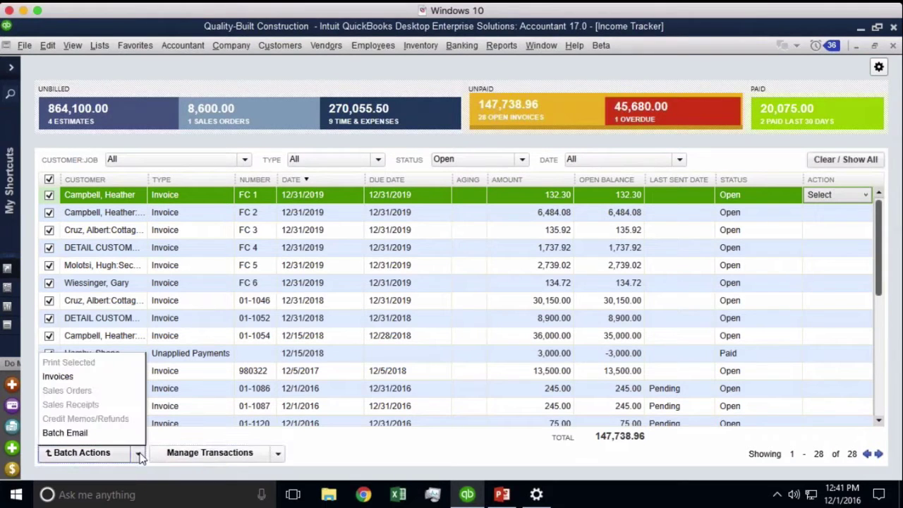
{"action": "left_click", "coordinate": [68, 381]}
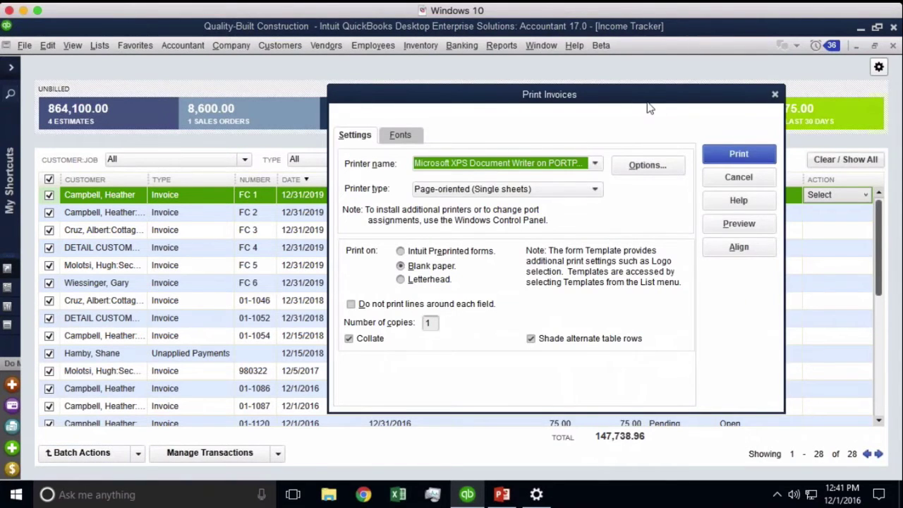
{"action": "left_click_drag", "start_coordinate": [649, 103], "coordinate": [467, 117]}
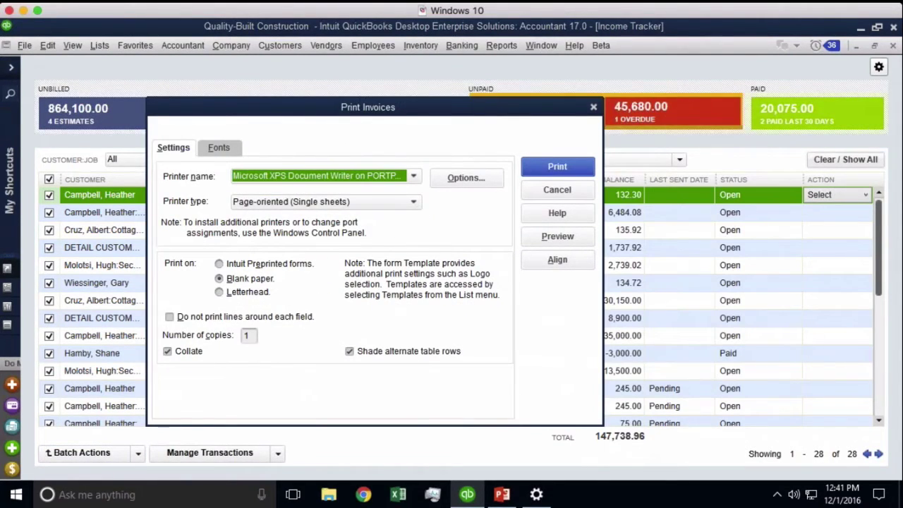
Cancel the print, try a batch email, cancel at the missing-address prompt, and untick all rows.
{"action": "left_click", "coordinate": [556, 190]}
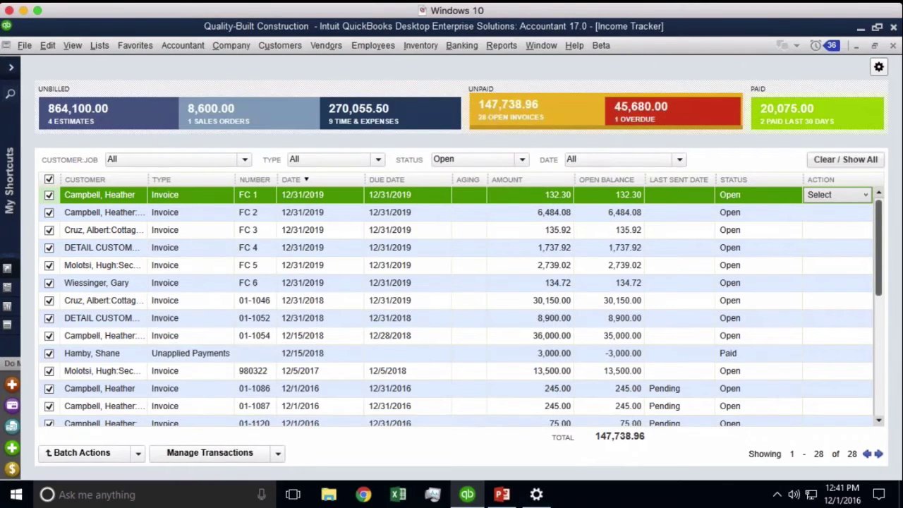
{"action": "left_click", "coordinate": [139, 455]}
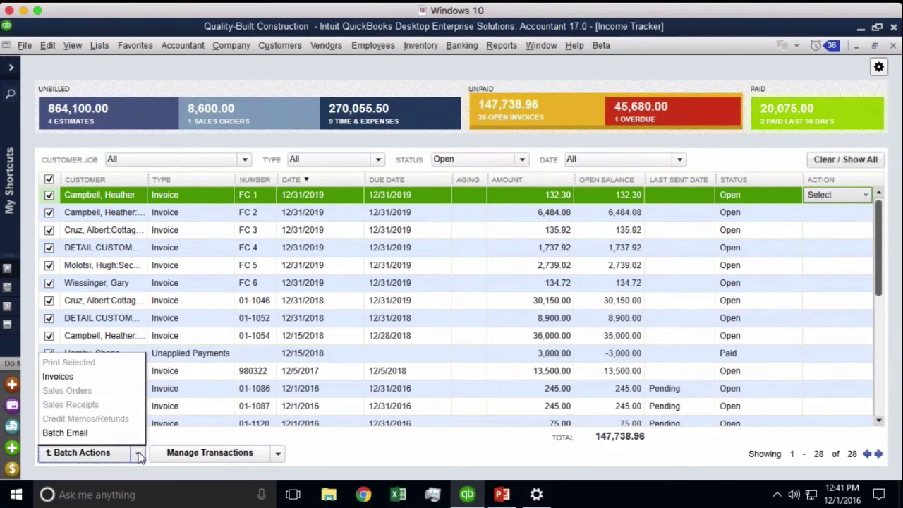
{"action": "left_click", "coordinate": [103, 432]}
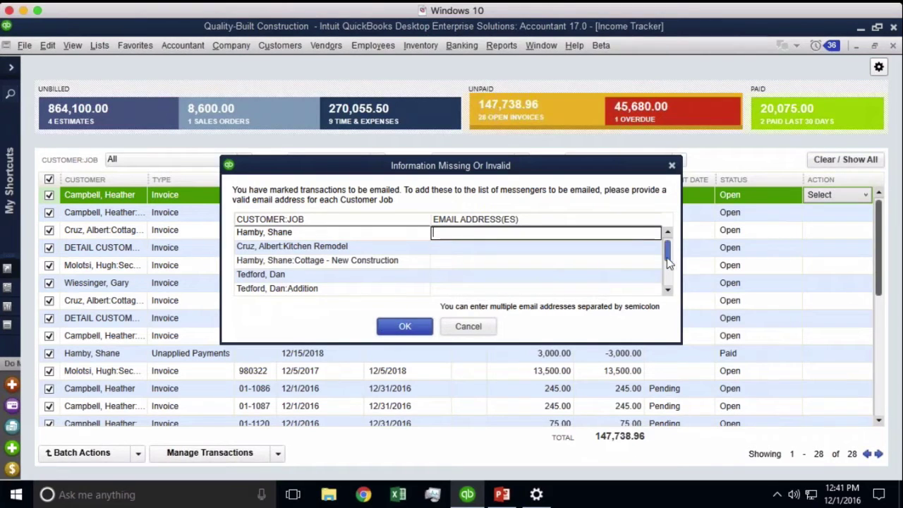
{"action": "scroll", "coordinate": [668, 282], "scroll_direction": "down", "scroll_amount": 1}
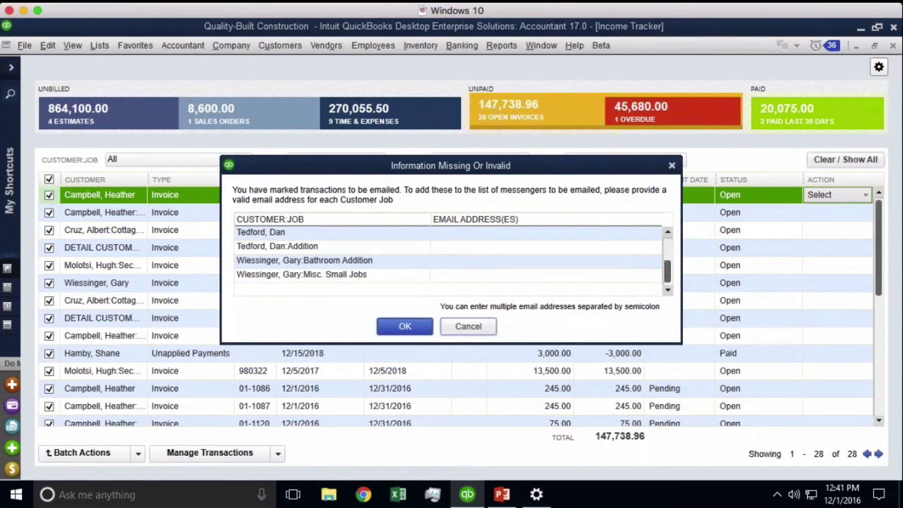
{"action": "left_click", "coordinate": [467, 326]}
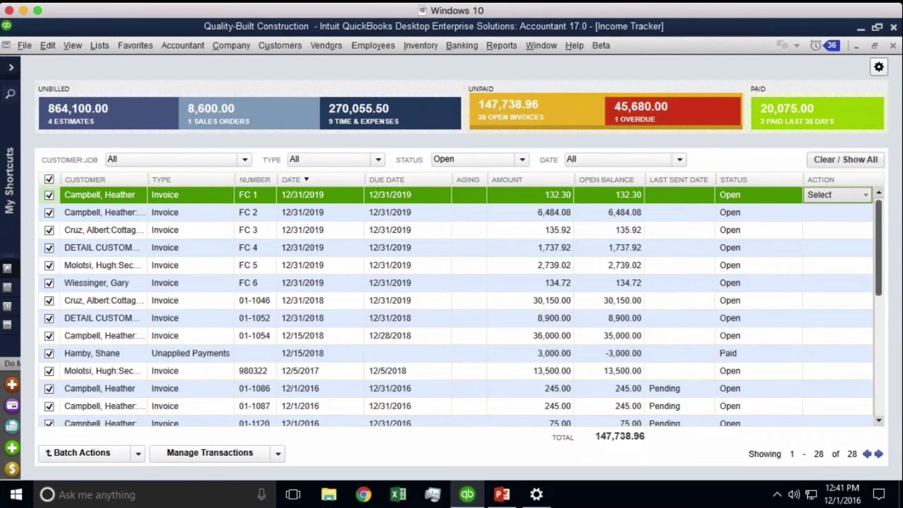
{"action": "left_click", "coordinate": [49, 180]}
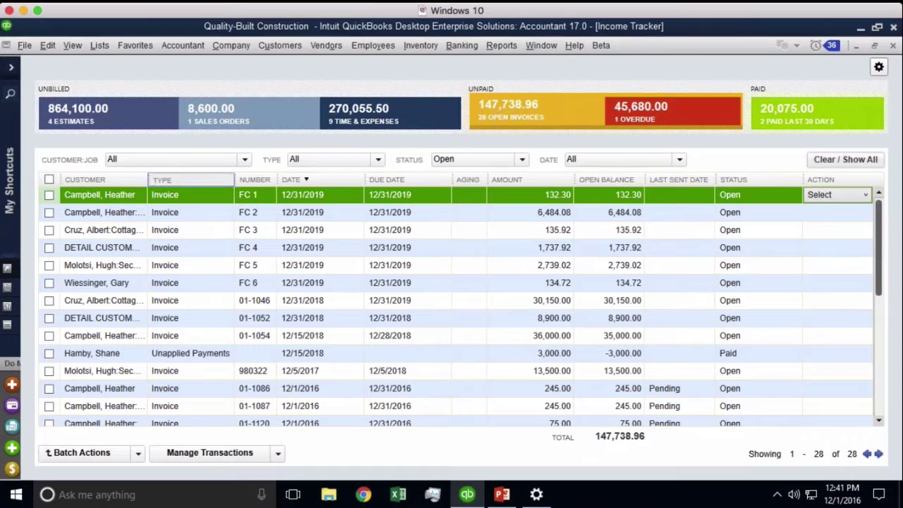
Sort by amount, tick invoices 980322, 01-1046, 01-1054 and 01-1114, then show the 4 estimates.
{"action": "left_click", "coordinate": [534, 181]}
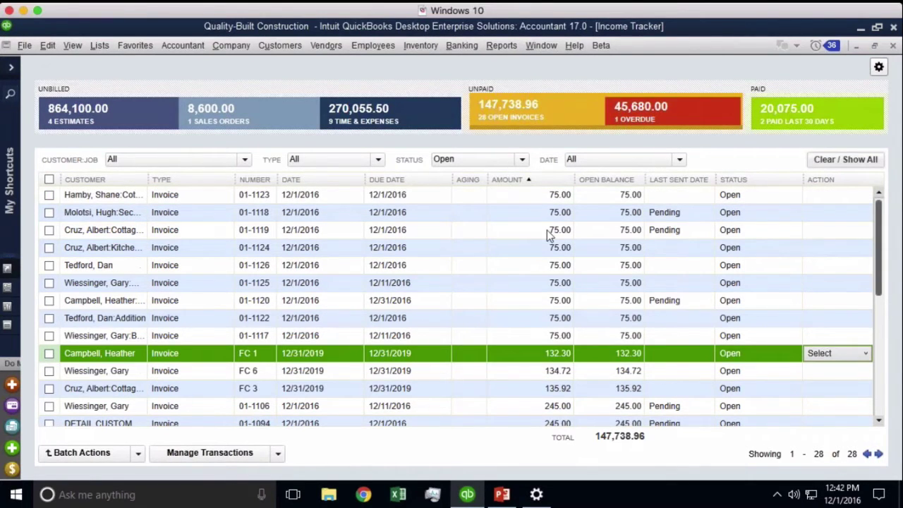
{"action": "scroll", "coordinate": [549, 235], "scroll_direction": "down", "scroll_amount": 5}
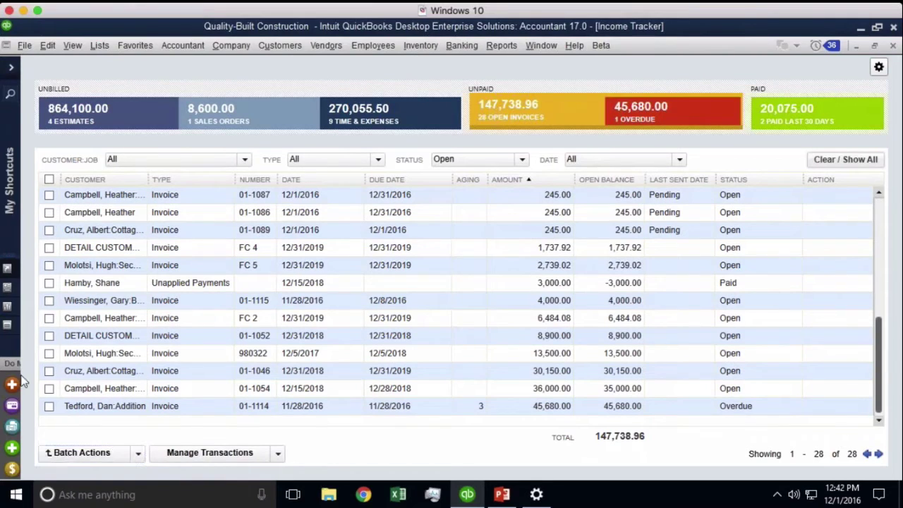
{"action": "left_click", "coordinate": [49, 354]}
{"action": "left_click", "coordinate": [49, 371]}
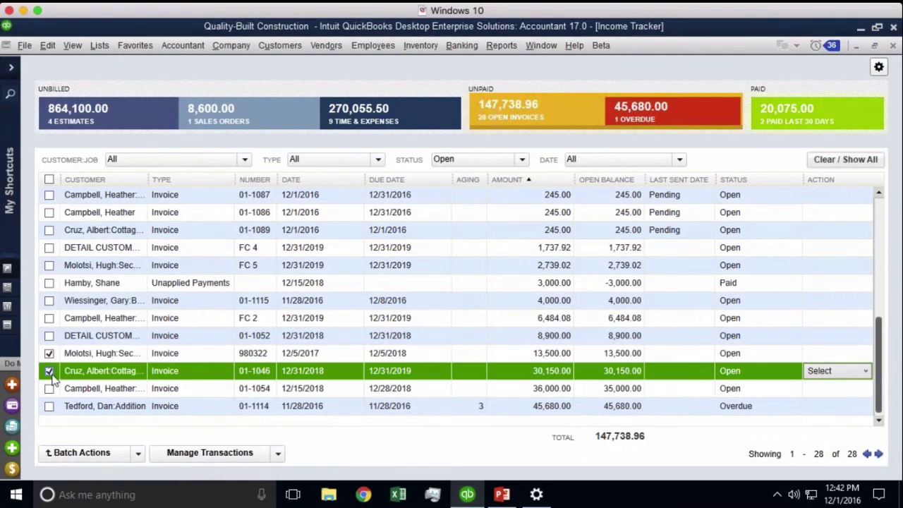
{"action": "left_click", "coordinate": [50, 389]}
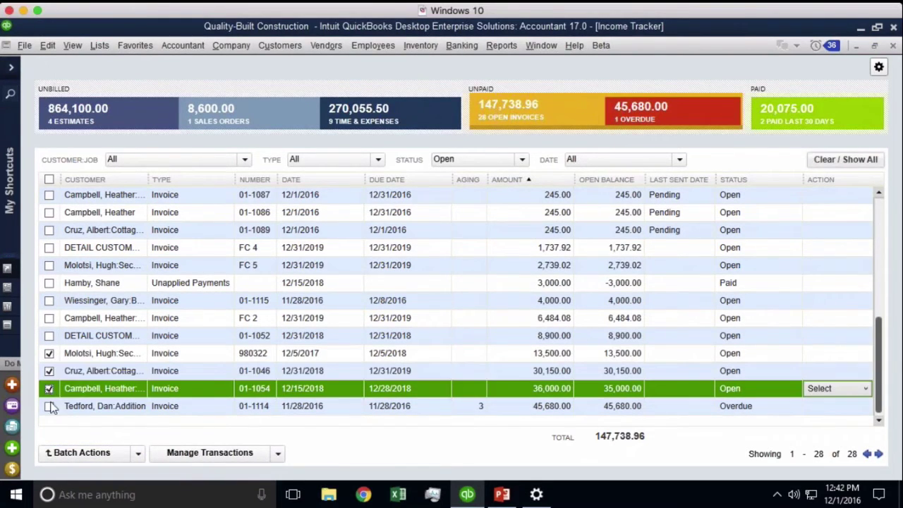
{"action": "left_click", "coordinate": [49, 407]}
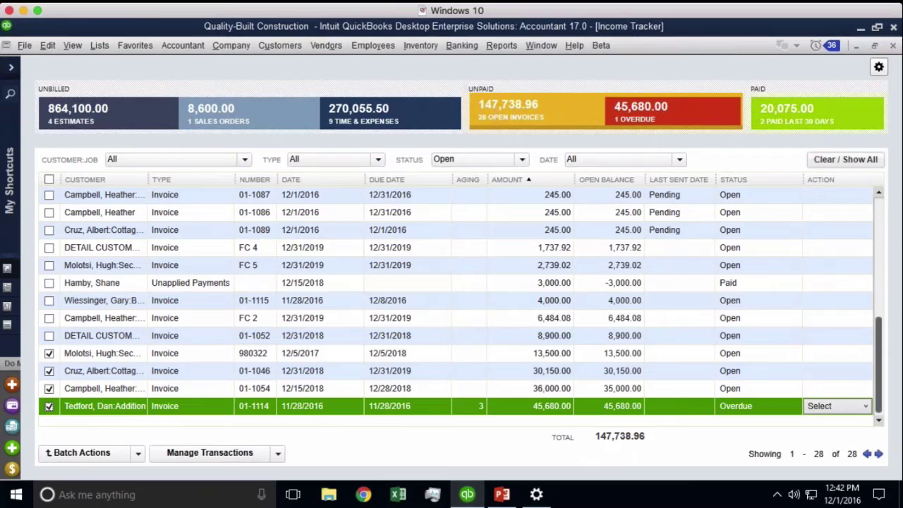
{"action": "left_click", "coordinate": [106, 109]}
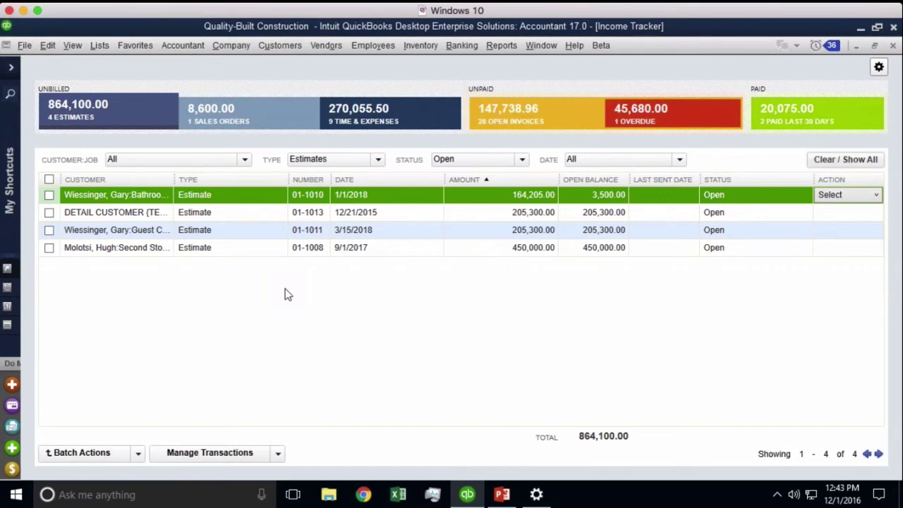
{"action": "left_click", "coordinate": [121, 220]}
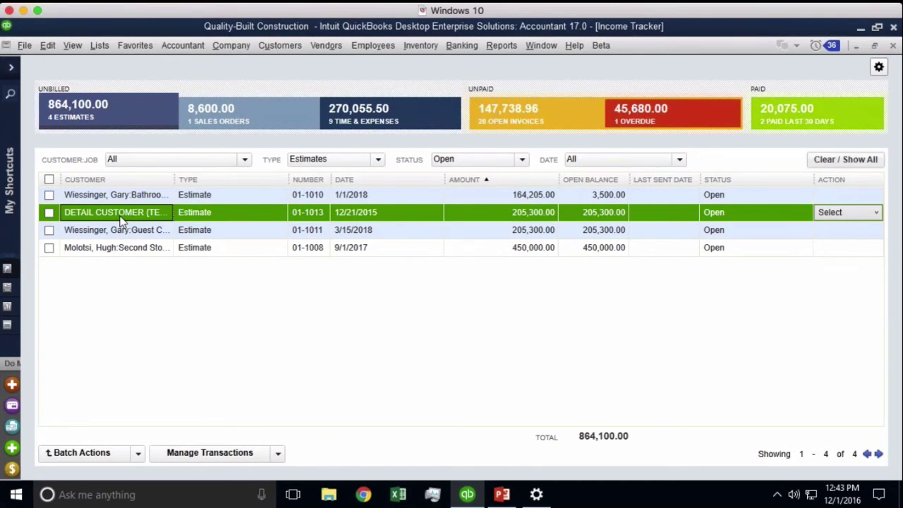
{"action": "double_click", "coordinate": [120, 221]}
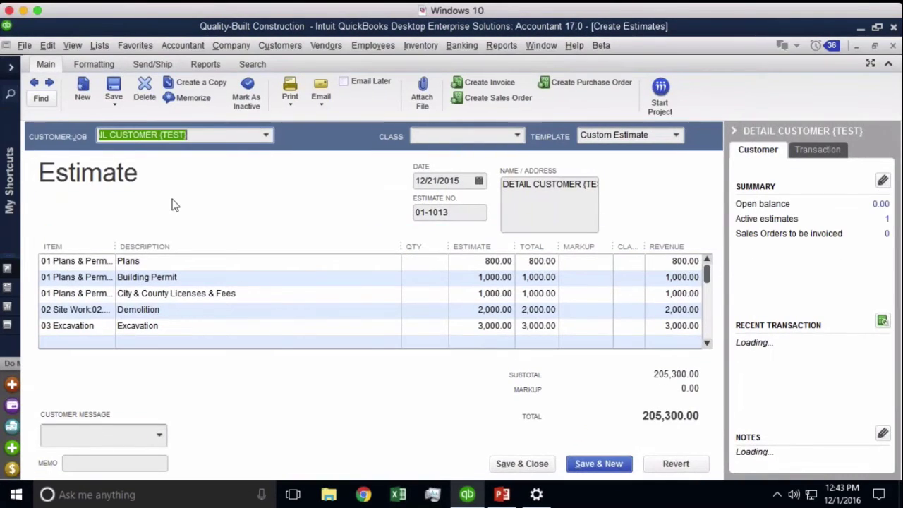
{"action": "left_click", "coordinate": [247, 97]}
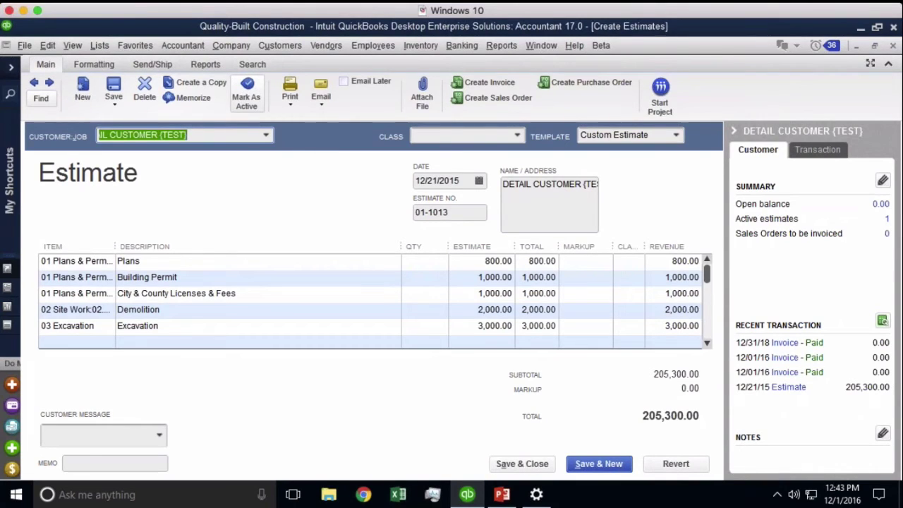
{"action": "left_click", "coordinate": [256, 111]}
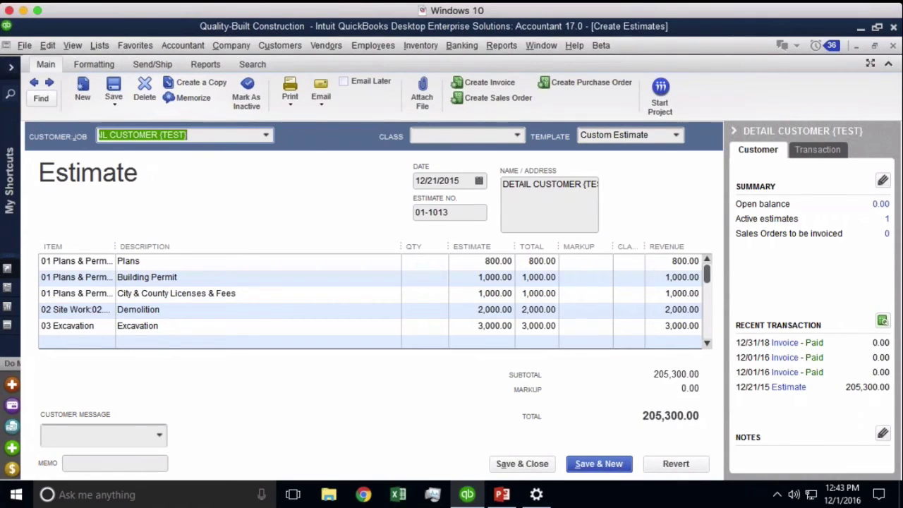
{"action": "left_click", "coordinate": [522, 463]}
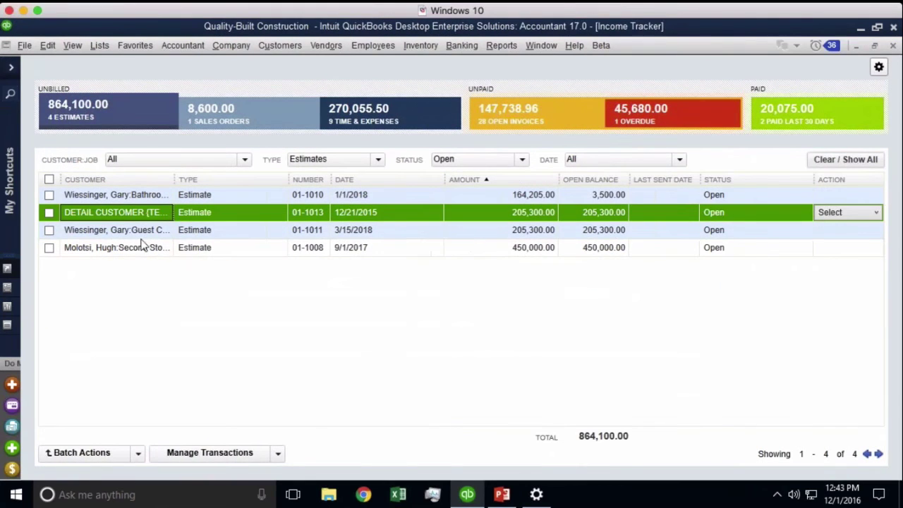
Mark Guest Cottage estimate 01-1011 (205,300.00) inactive and save it, confirming both prompts.
{"action": "left_click", "coordinate": [141, 231]}
{"action": "double_click", "coordinate": [141, 230]}
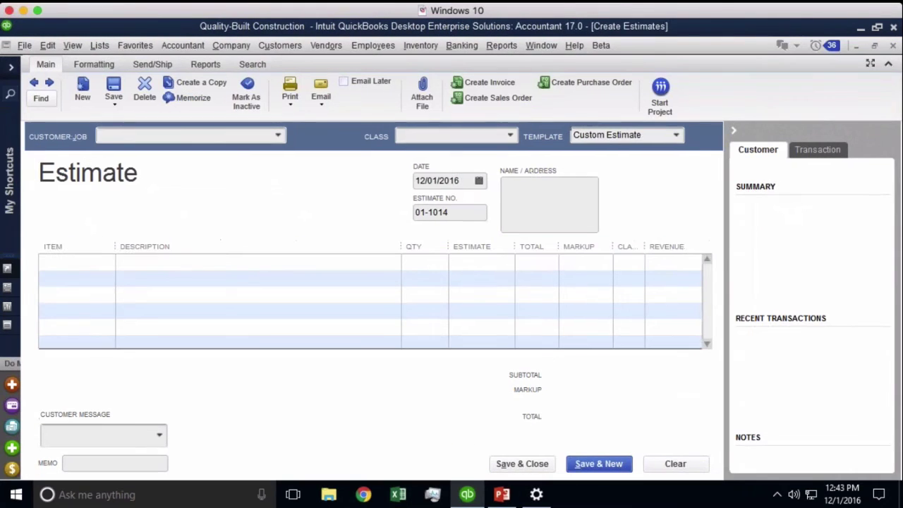
{"action": "left_click", "coordinate": [251, 107]}
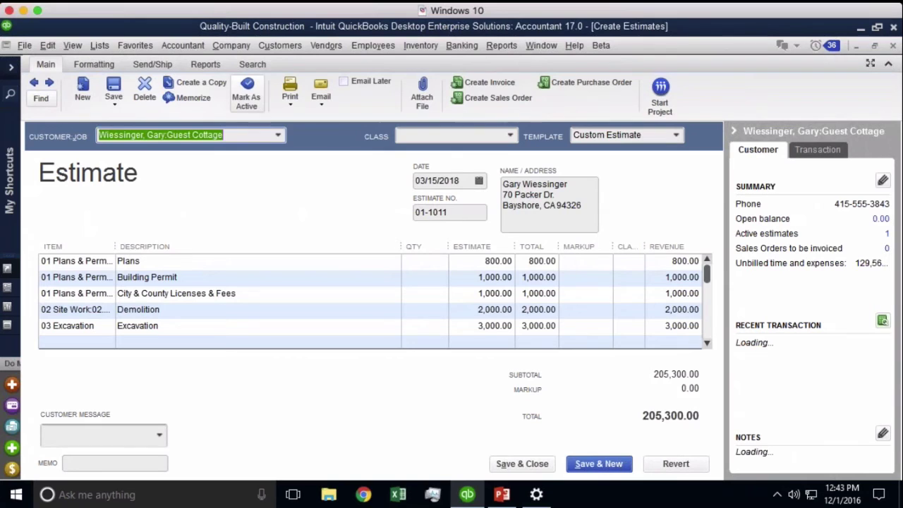
{"action": "left_click", "coordinate": [538, 466]}
{"action": "left_click", "coordinate": [392, 182]}
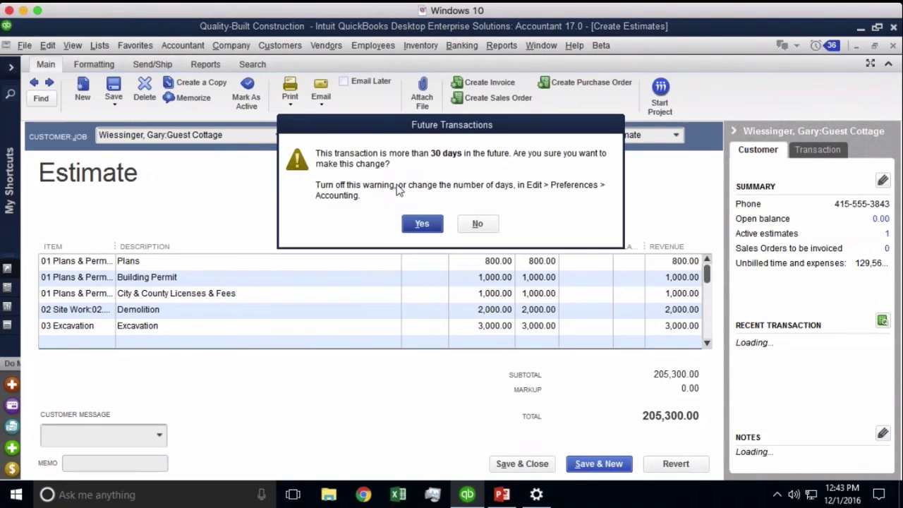
{"action": "left_click", "coordinate": [421, 224]}
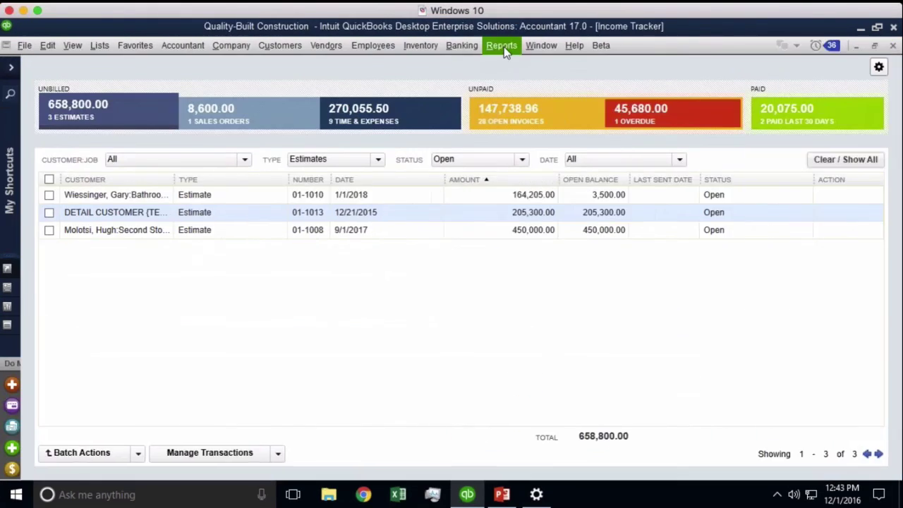
Open the Estimates by Job report under Reports > Jobs, Time & Mileage.
{"action": "left_click", "coordinate": [503, 46]}
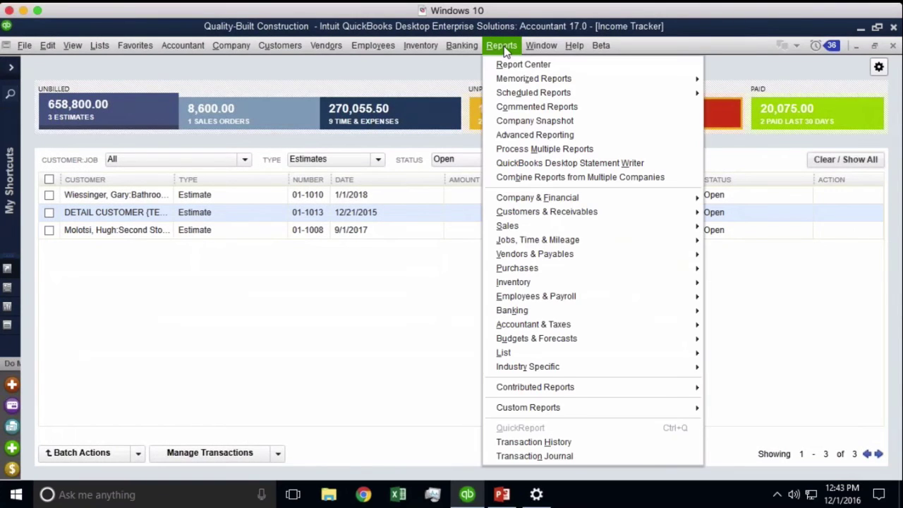
{"action": "mouse_move", "coordinate": [565, 240]}
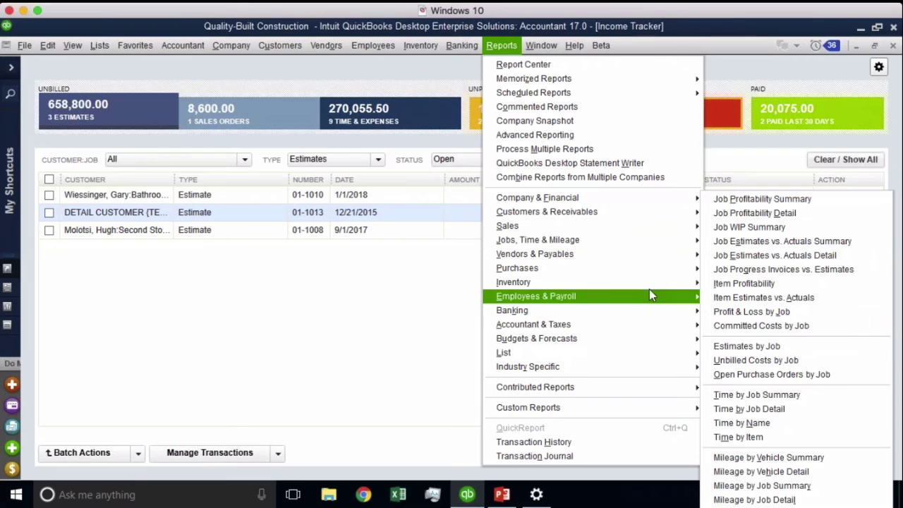
{"action": "left_click", "coordinate": [791, 352]}
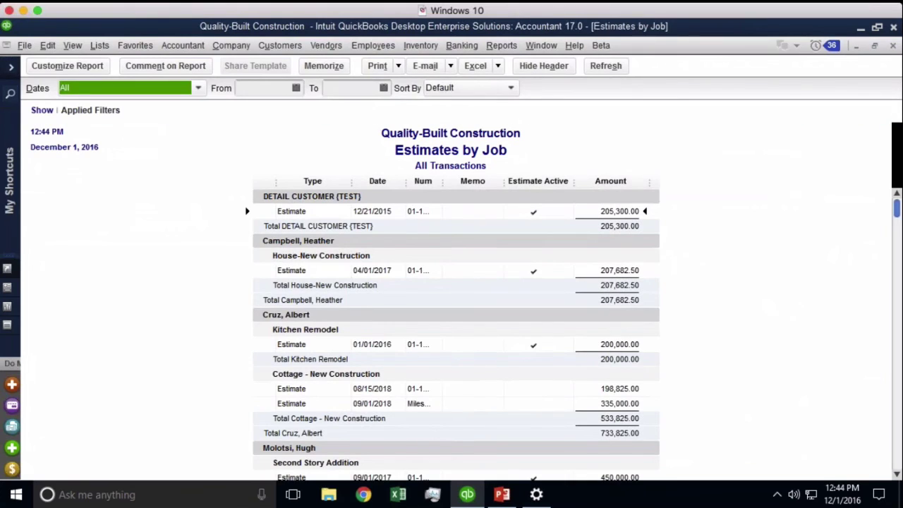
Review the report, highlighting the Bathroom Addition and Guest Cottage 03/15/2018 estimate lines.
{"action": "scroll", "coordinate": [896, 317], "scroll_direction": "down", "scroll_amount": 3}
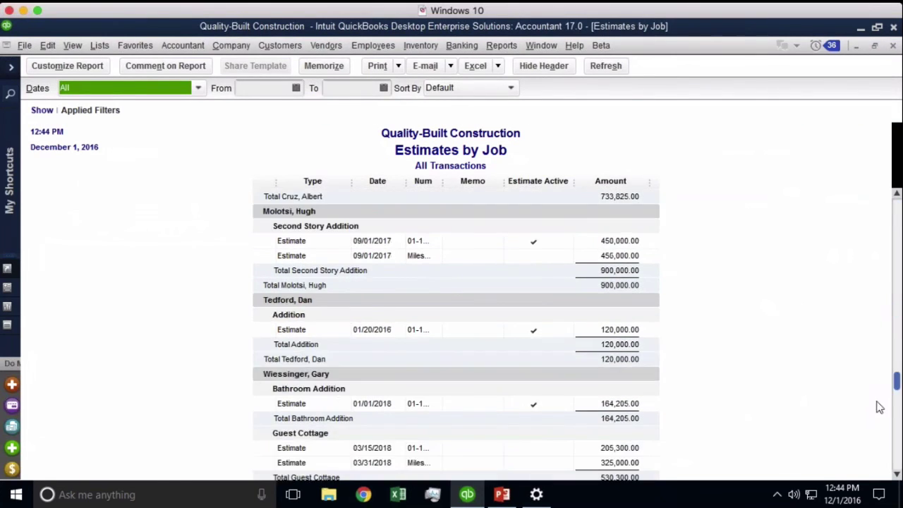
{"action": "scroll", "coordinate": [871, 445], "scroll_direction": "down", "scroll_amount": 3}
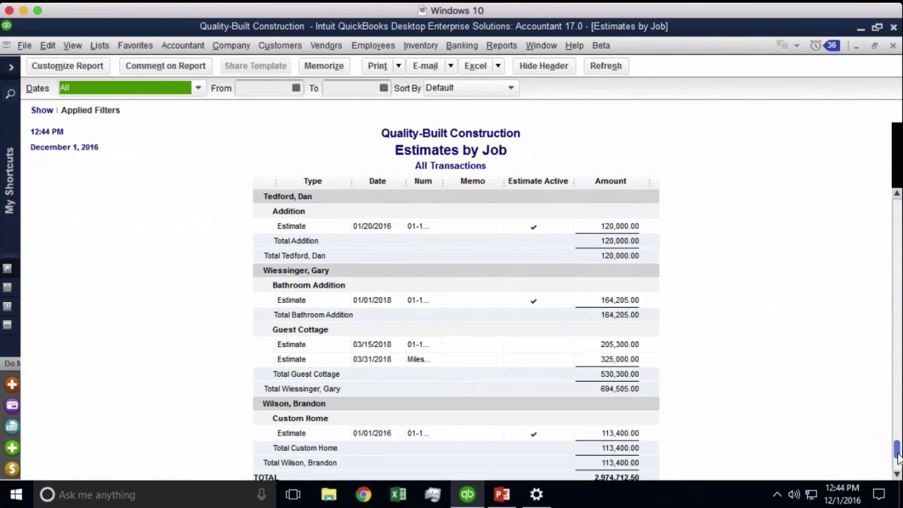
{"action": "scroll", "coordinate": [898, 457], "scroll_direction": "down", "scroll_amount": 1}
{"action": "left_click", "coordinate": [533, 288]}
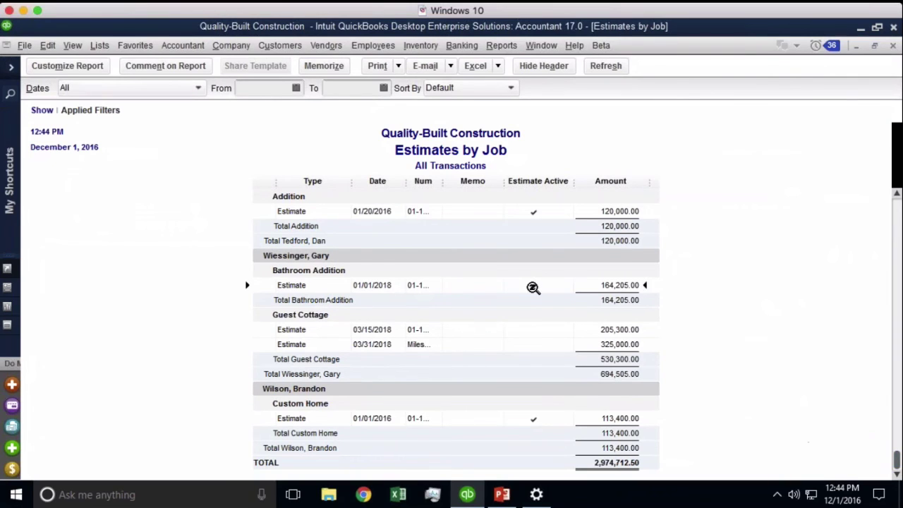
{"action": "left_click", "coordinate": [545, 333]}
{"action": "left_click_drag", "start_coordinate": [897, 457], "coordinate": [899, 222]}
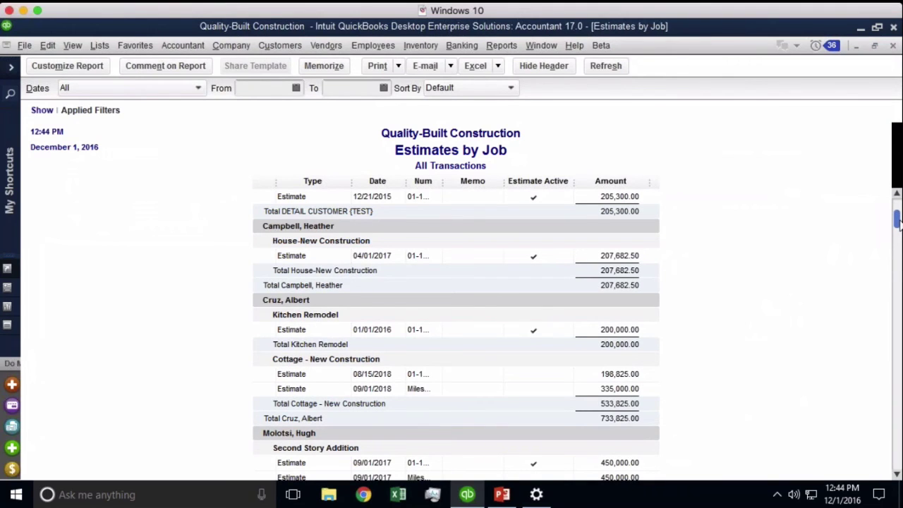
{"action": "mouse_move", "coordinate": [899, 222]}
{"action": "left_mouse_down"}
{"action": "mouse_move", "coordinate": [899, 254]}
{"action": "mouse_move", "coordinate": [900, 230]}
{"action": "left_mouse_up"}
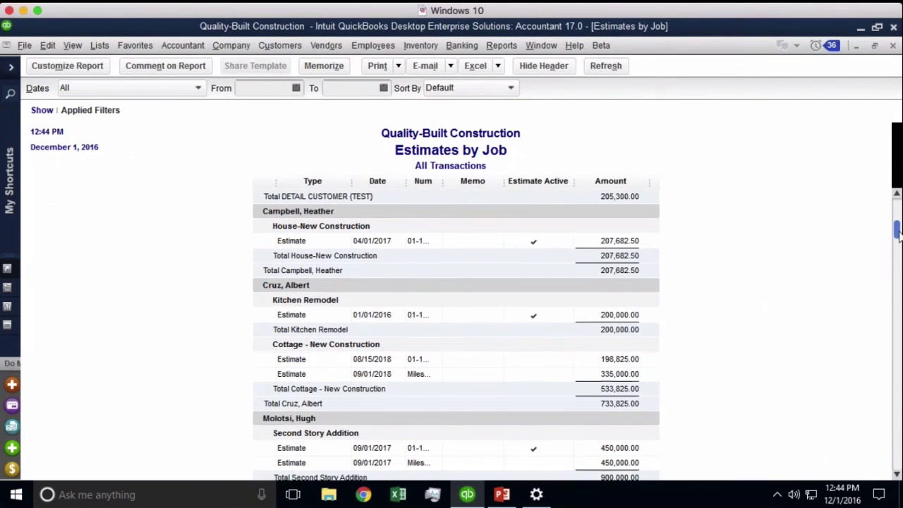
Back in the Income Tracker, batch-mark all three remaining open estimates as inactive.
{"action": "left_click", "coordinate": [541, 45]}
{"action": "left_click", "coordinate": [567, 161]}
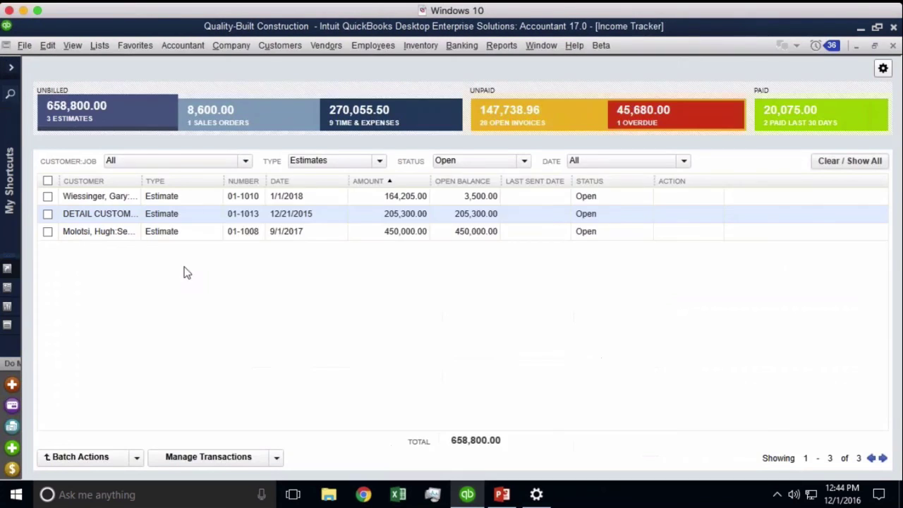
{"action": "left_click", "coordinate": [48, 179]}
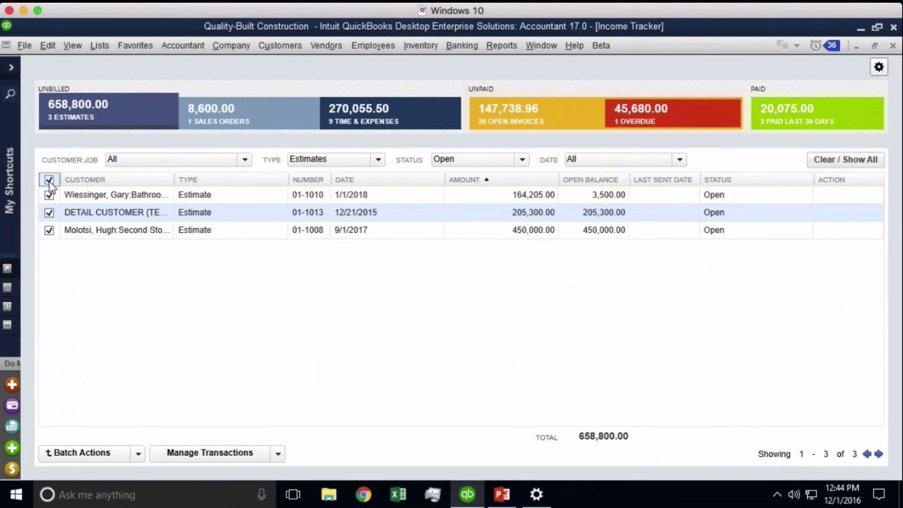
{"action": "left_click", "coordinate": [100, 452]}
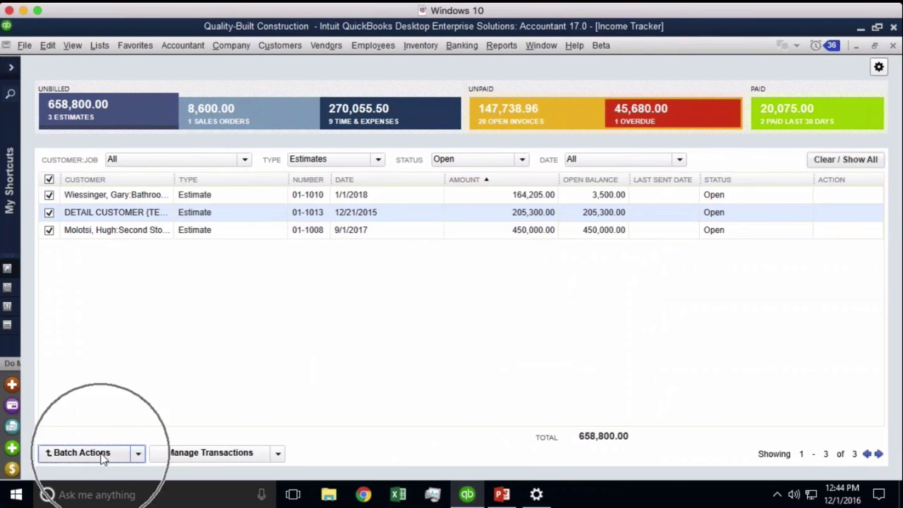
{"action": "left_click", "coordinate": [140, 454]}
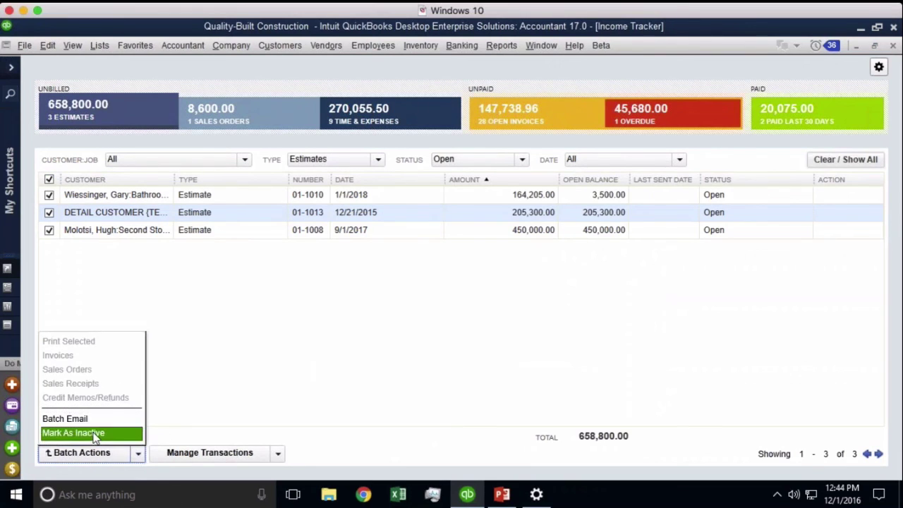
{"action": "left_click", "coordinate": [93, 433]}
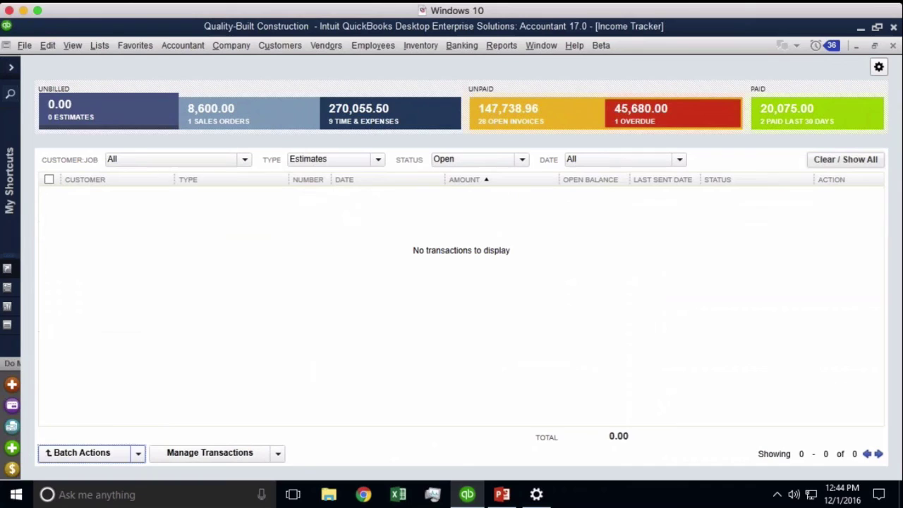